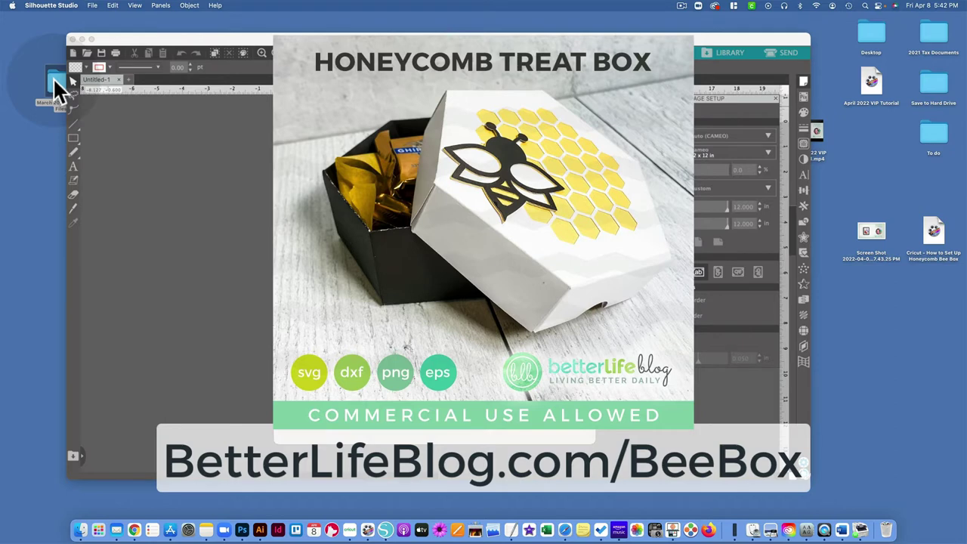
Open the March 2022 VIP Cut Files folder, then return to Silhouette Studio's blank design page
left_click_drag(54, 82, 53, 85)
double_click(56, 83)
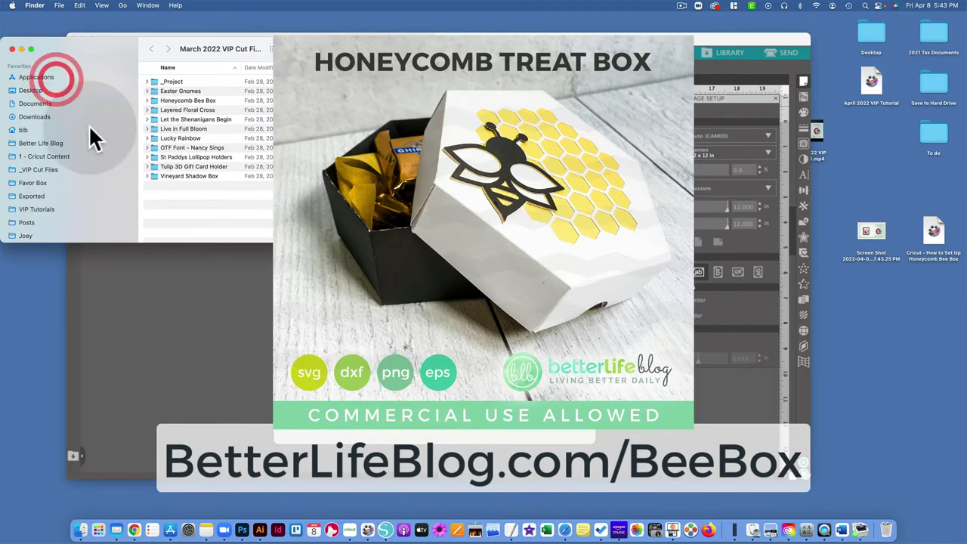
left_click(178, 36)
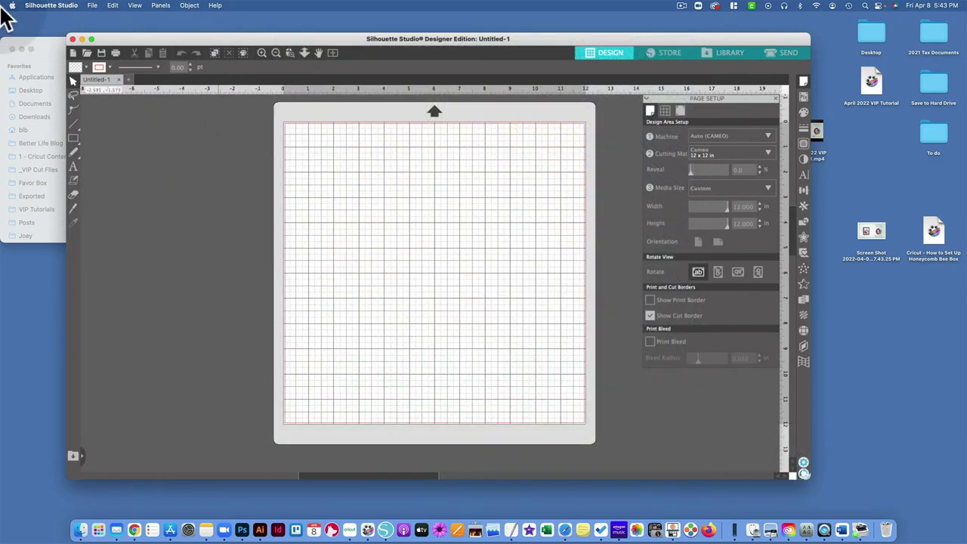
Open Desktop > March 2022 VIP Cut Files > Honeycomb Bee Box > Honeycomb Box SVG.svg
left_click(95, 10)
left_click(103, 38)
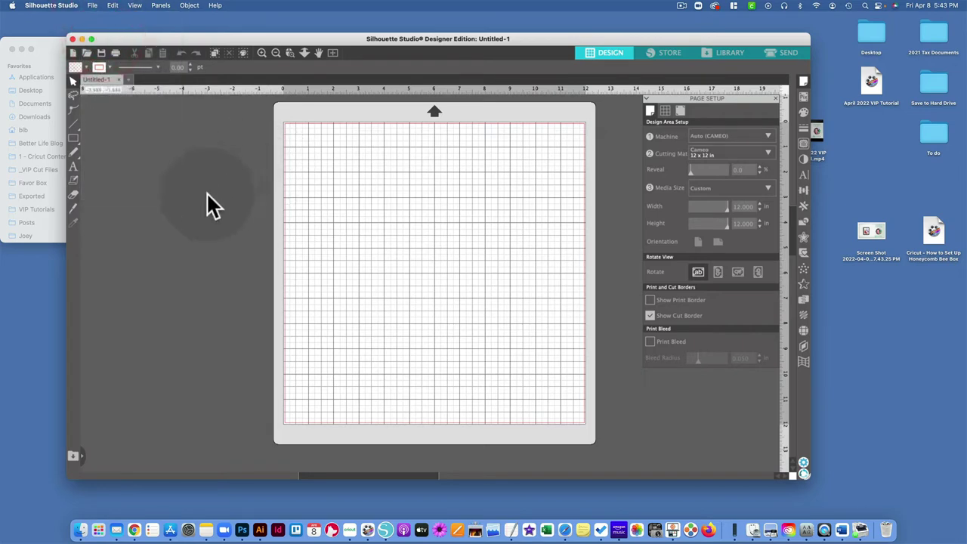
left_click(325, 120)
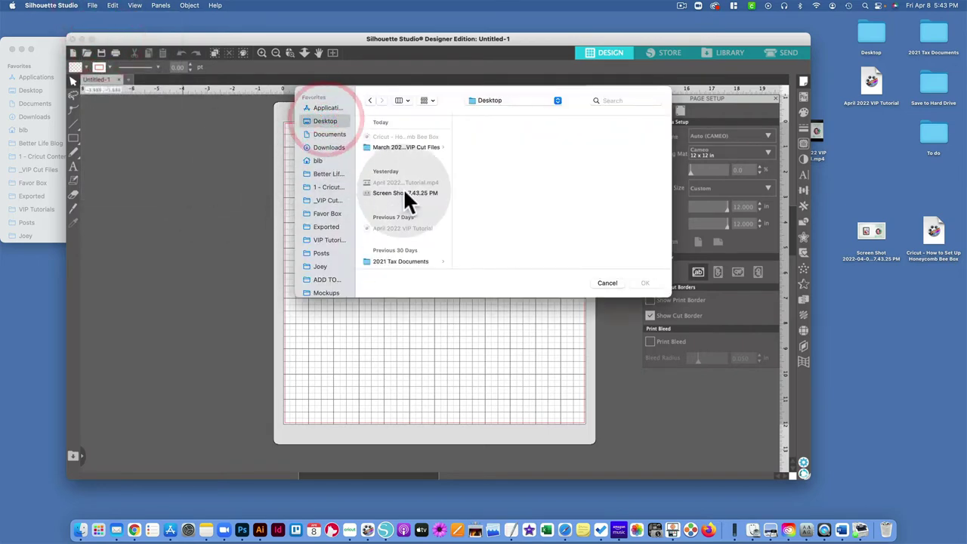
left_click(393, 146)
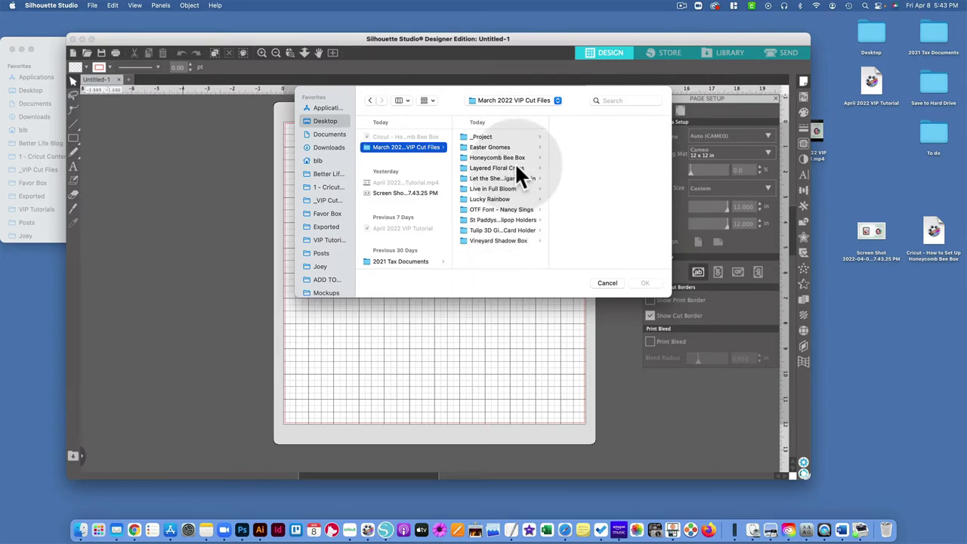
left_click(491, 158)
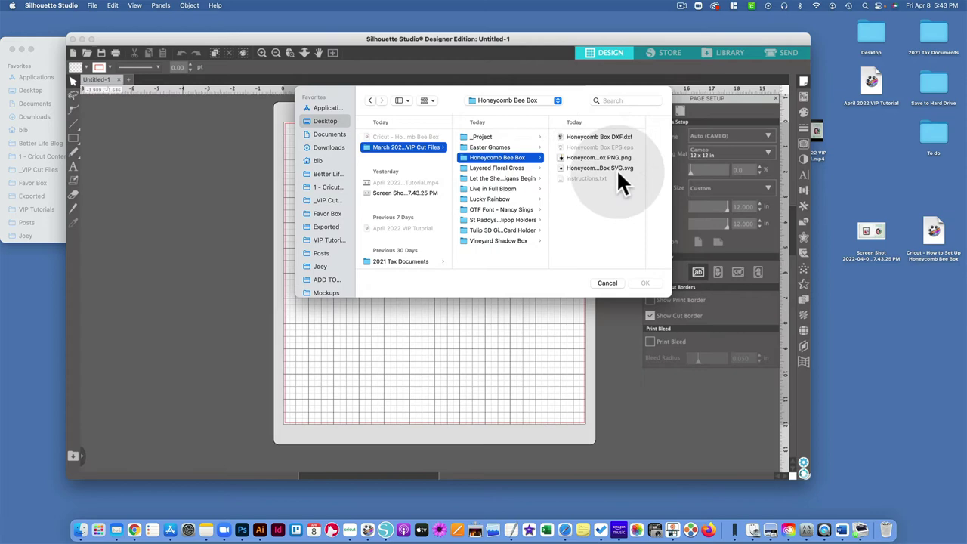
left_click(573, 166)
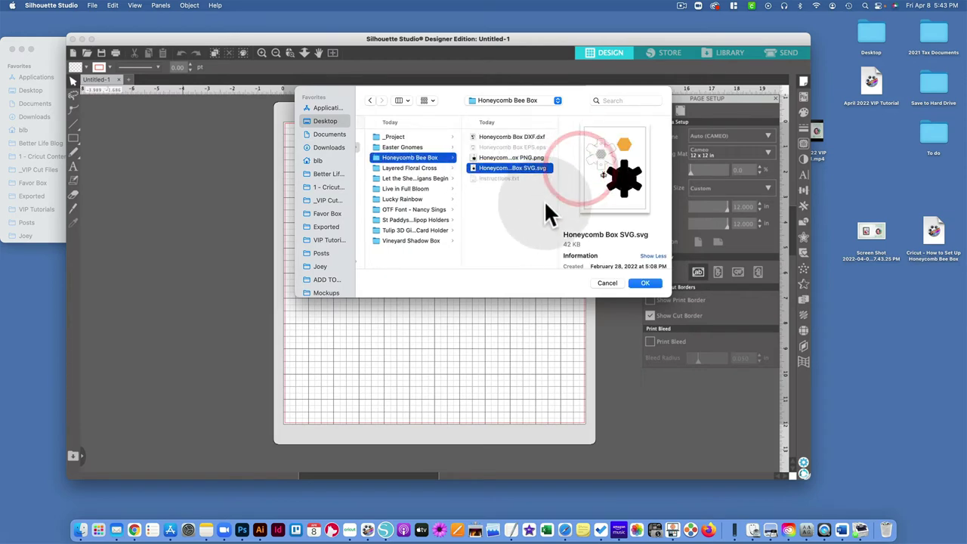
left_click(643, 283)
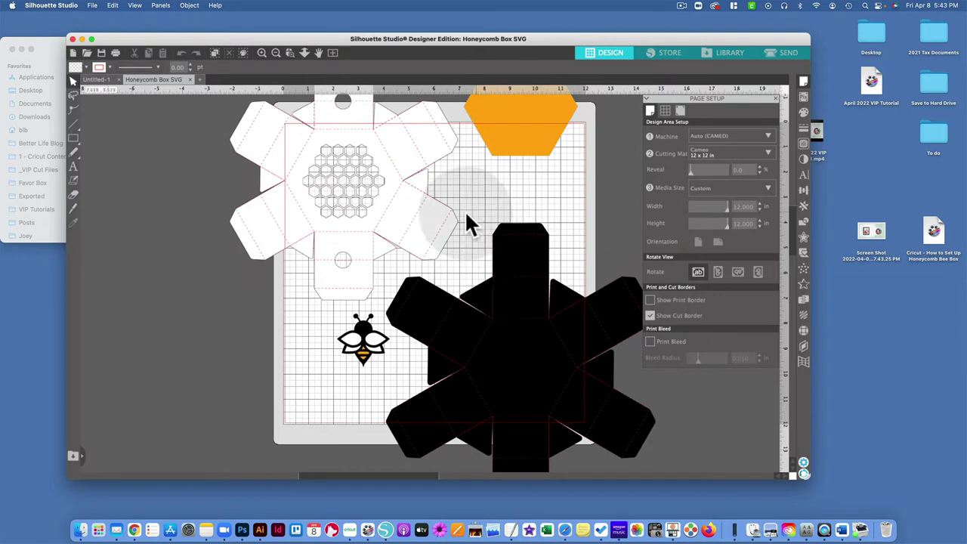
Shift the white honeycomb box piece slightly to the left
left_click(364, 204)
left_click_drag(399, 188, 371, 188)
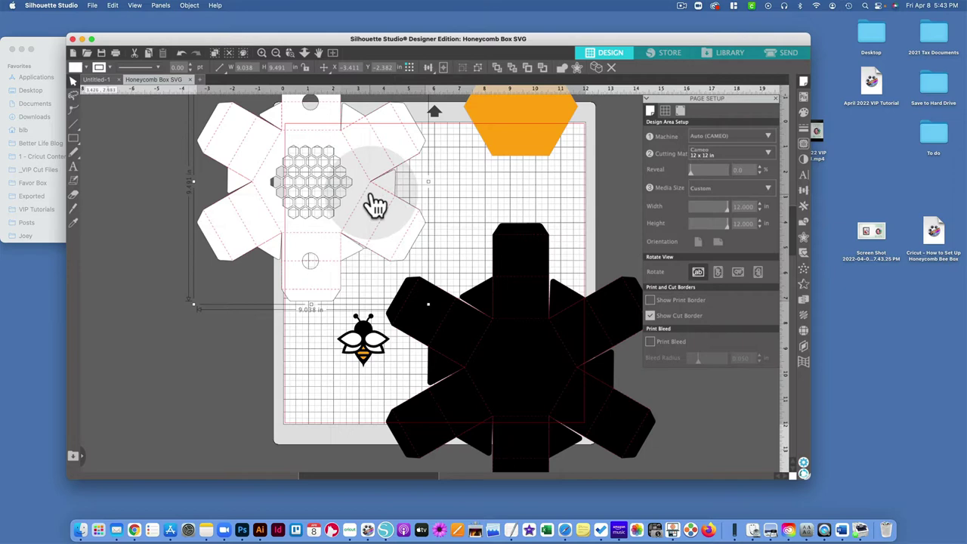
scroll(367, 340, "left", 1)
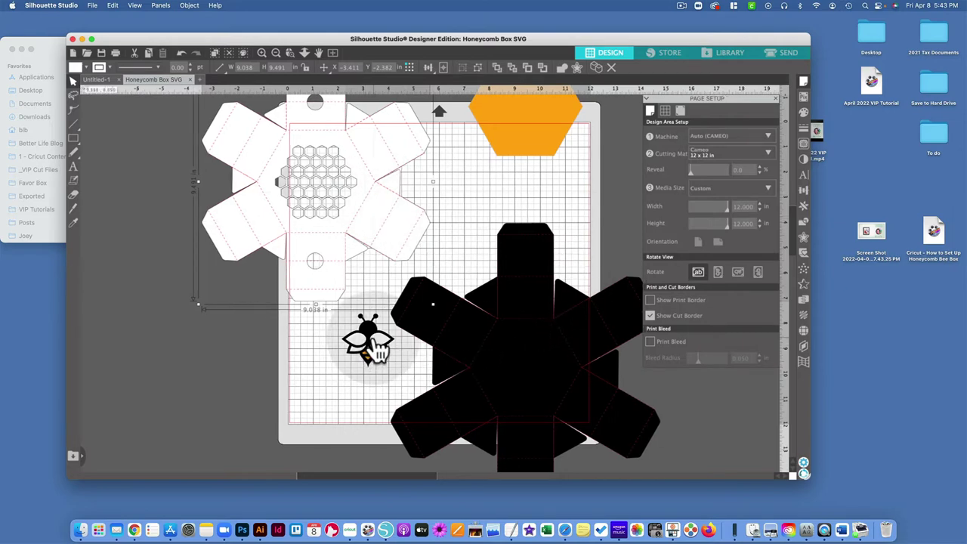
Move the bee off the mat, ungroup it, and spread its black, orange and white parts apart
left_click(150, 282)
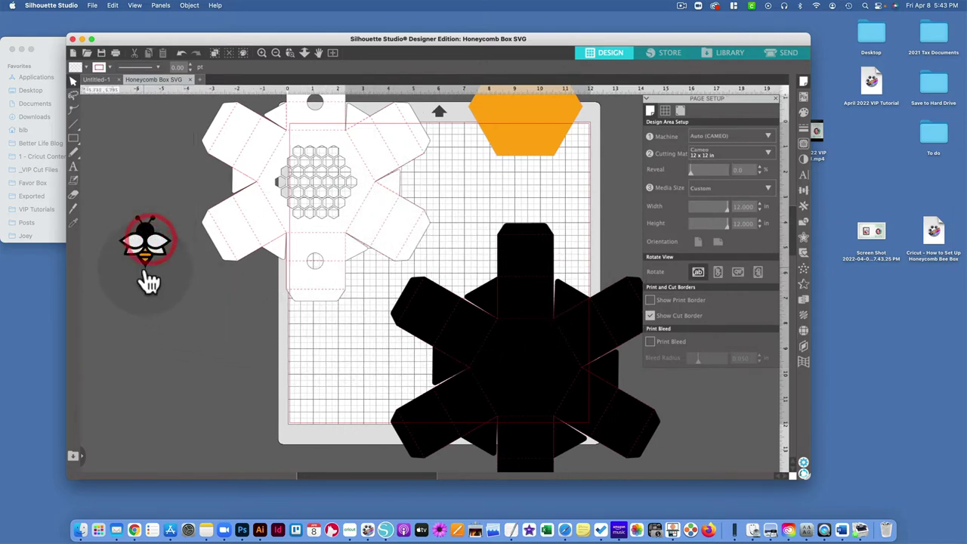
left_click(237, 312)
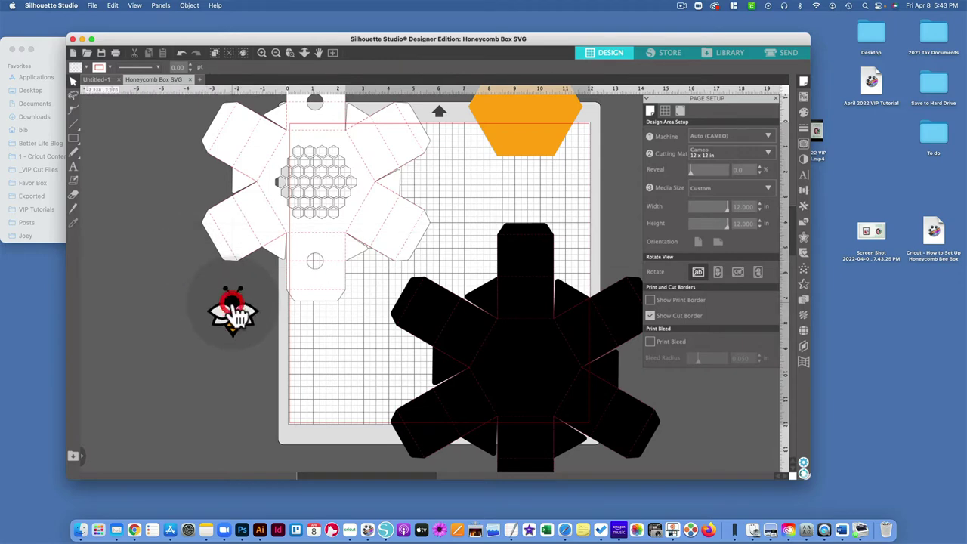
right_click(237, 310)
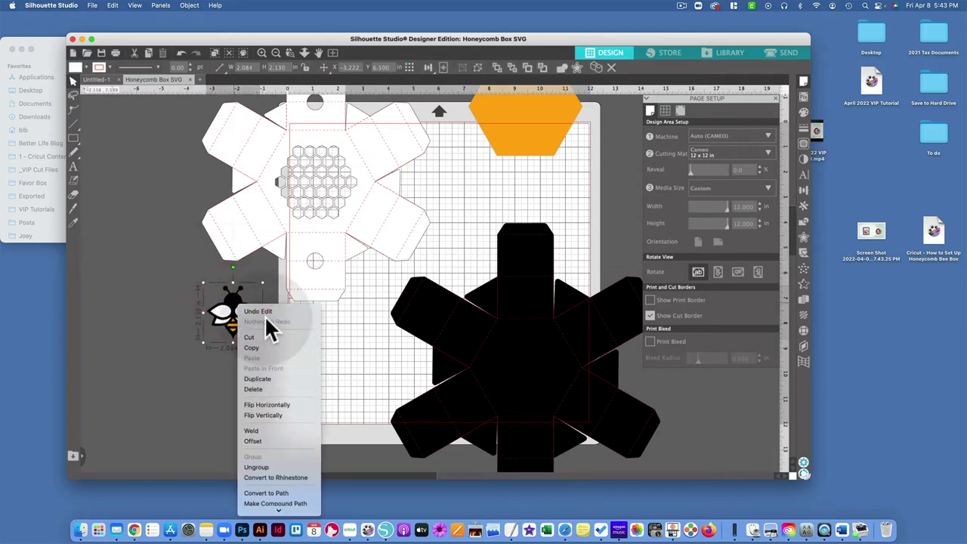
left_click(262, 467)
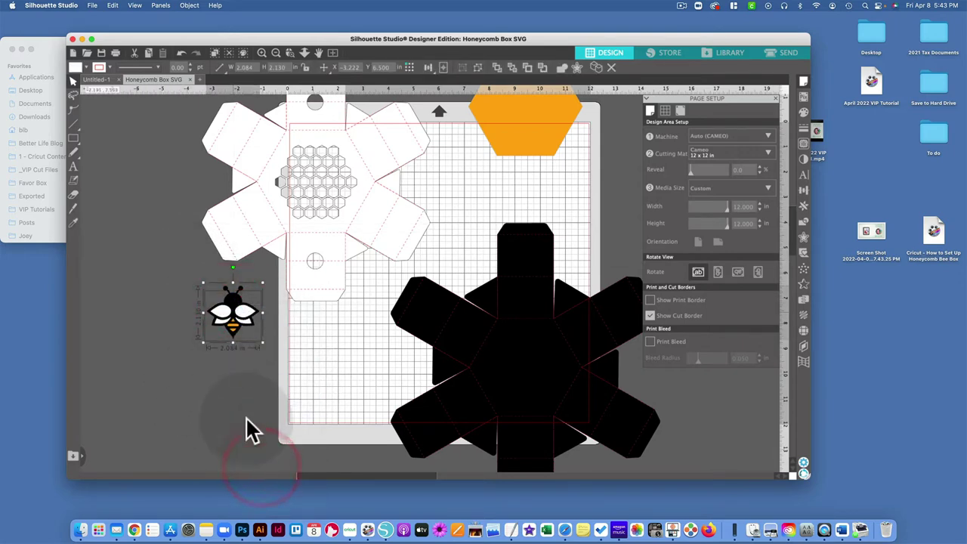
left_click_drag(212, 303, 149, 275)
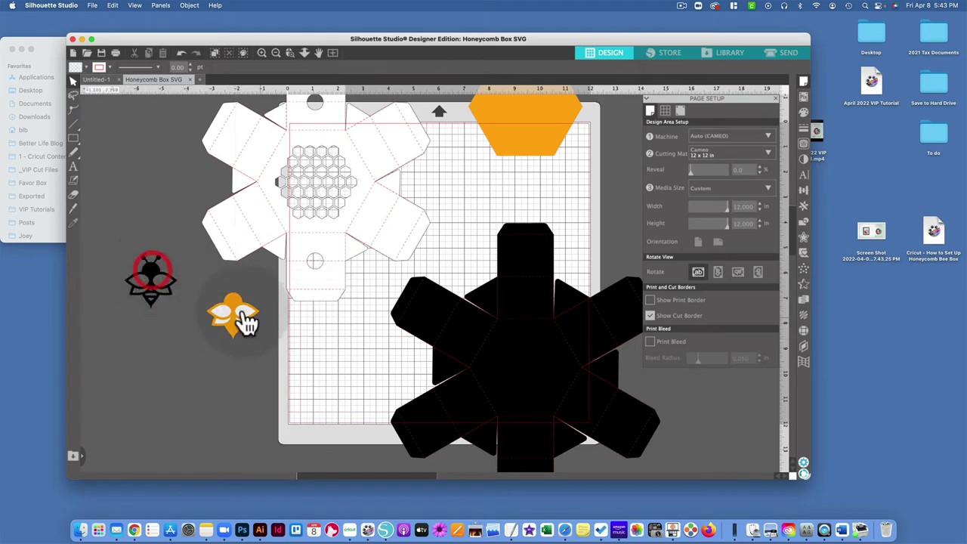
left_click_drag(234, 318, 114, 327)
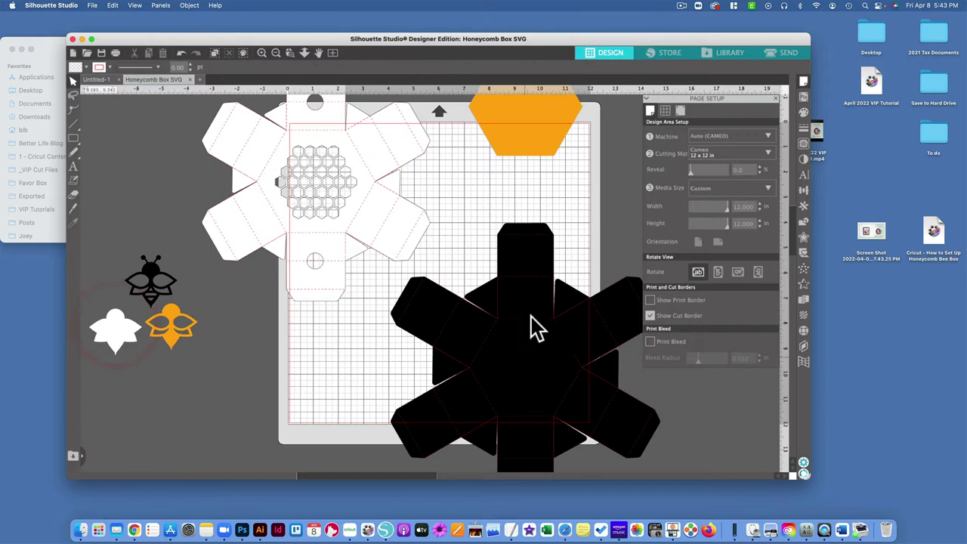
Move the orange hexagon off the mat to the far left
left_click(539, 223)
scroll(543, 182, "up", 1)
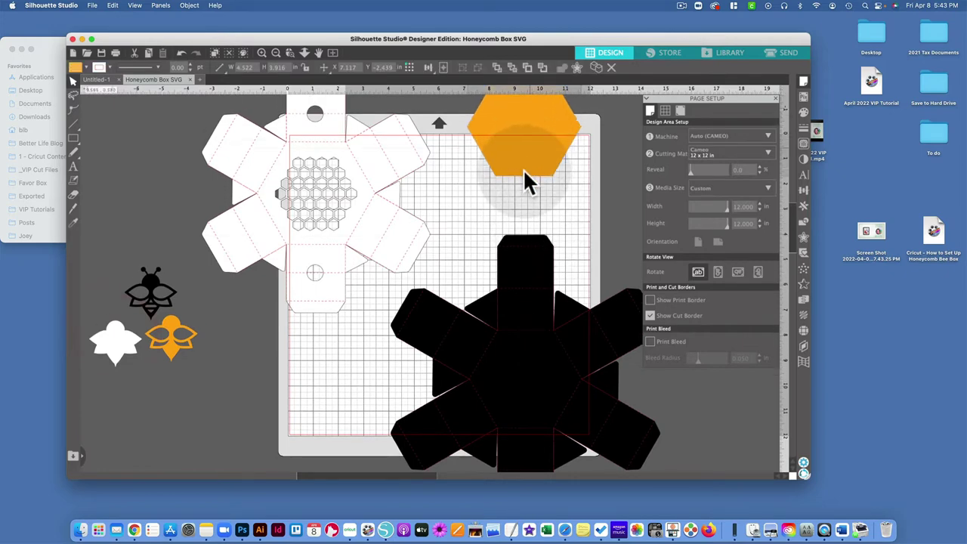
left_click_drag(523, 169, 136, 223)
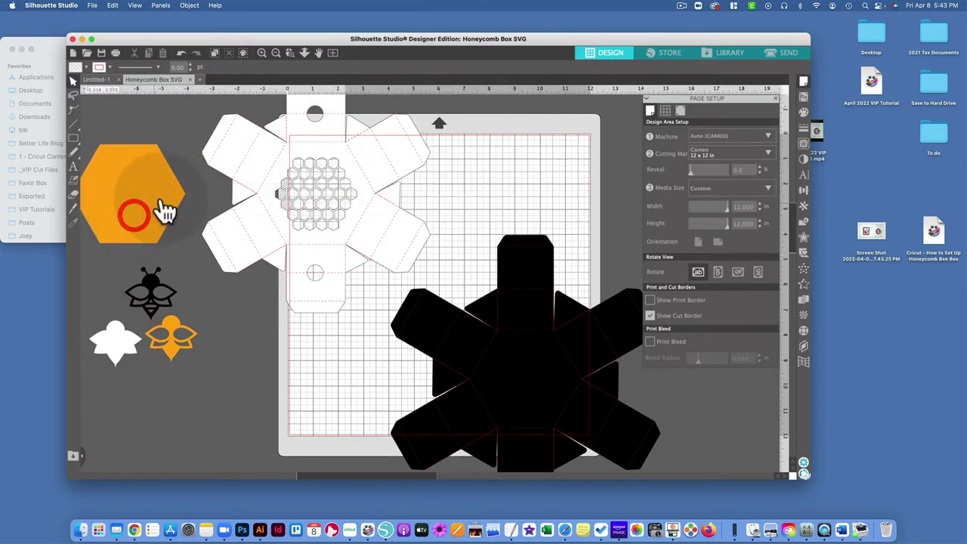
left_click(161, 202)
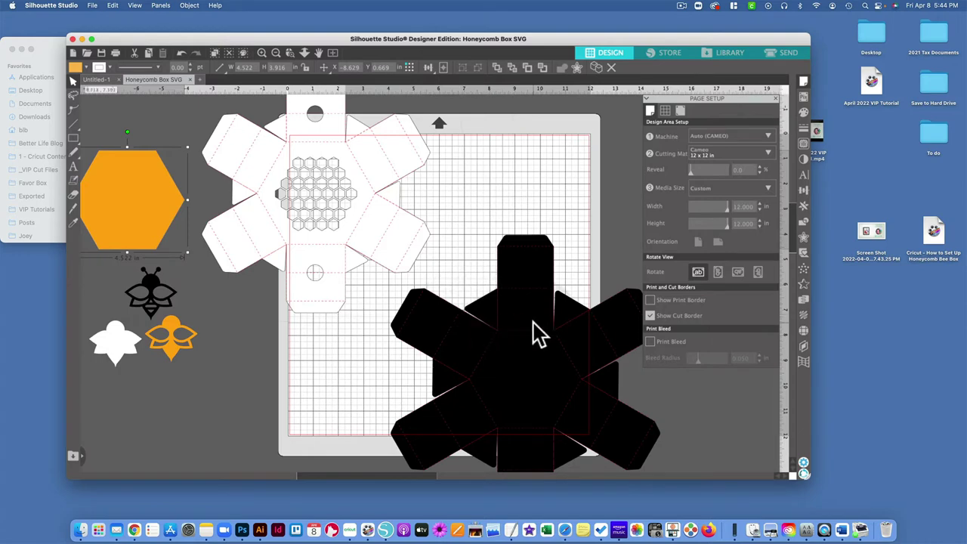
Move the black box piece off-mat to the lower left and centre the white box piece on the mat
scroll(536, 328, "down", 3)
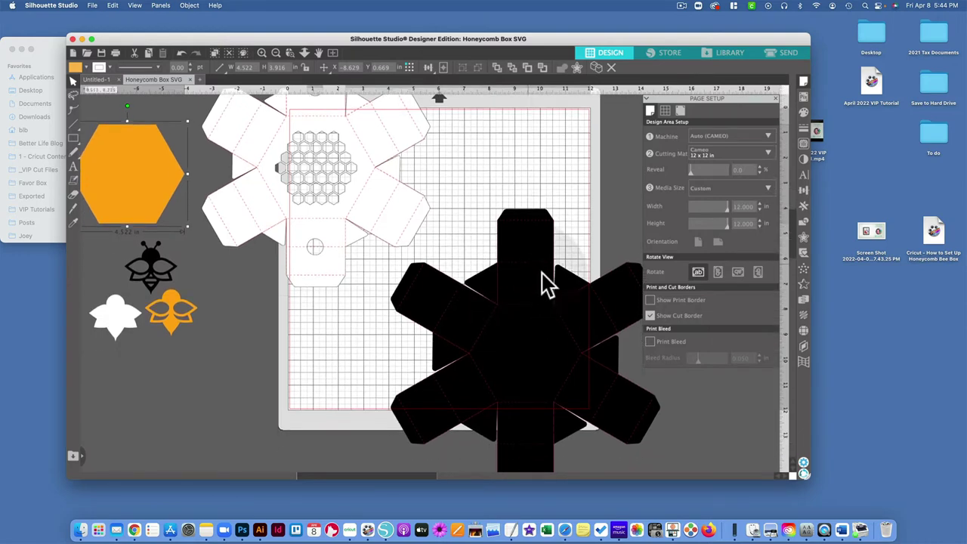
left_click_drag(572, 327, 172, 421)
left_click_drag(222, 401, 173, 417)
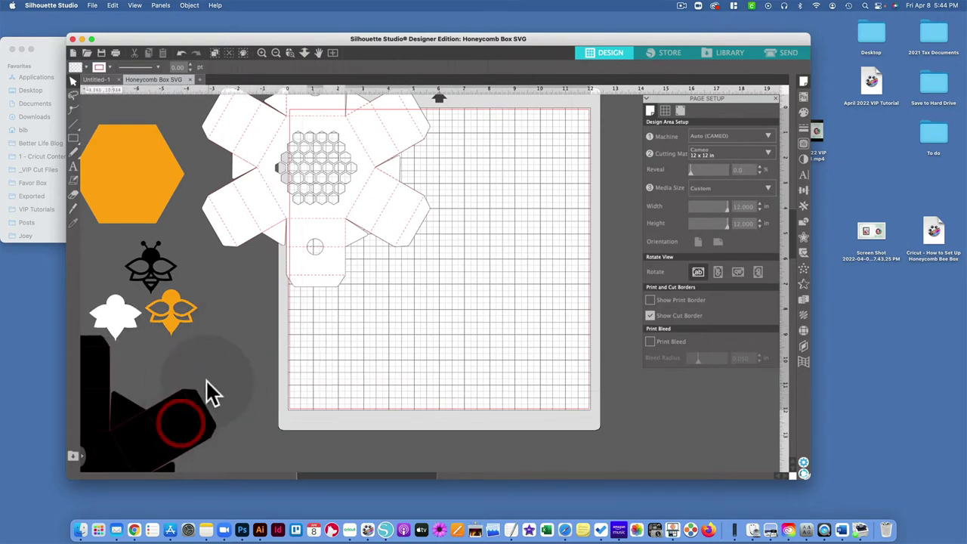
left_click_drag(417, 187, 388, 182)
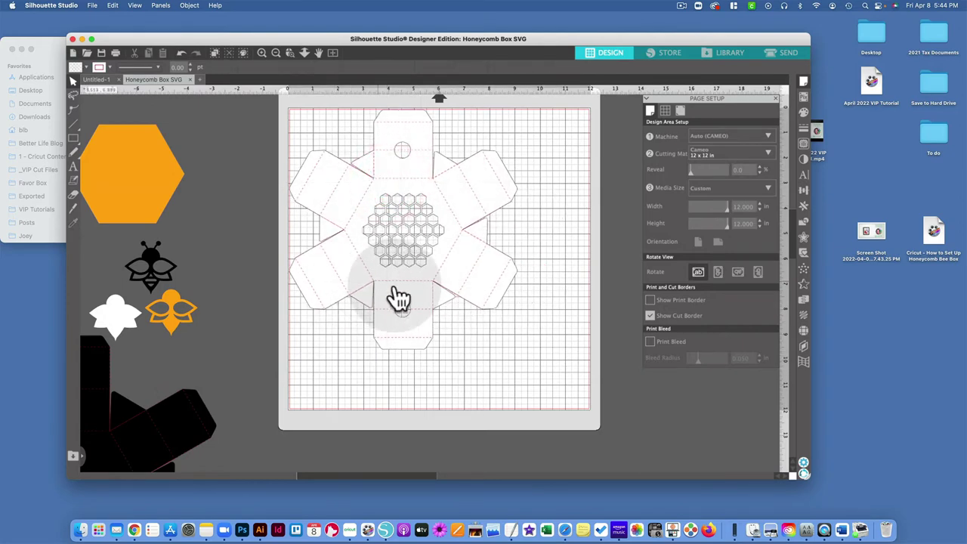
mouse_move(400, 298)
left_mouse_down()
mouse_move(424, 294)
mouse_move(402, 284)
mouse_move(408, 294)
left_mouse_up()
Deselect and nudge the whole box design slightly left on the mat
left_click(410, 214)
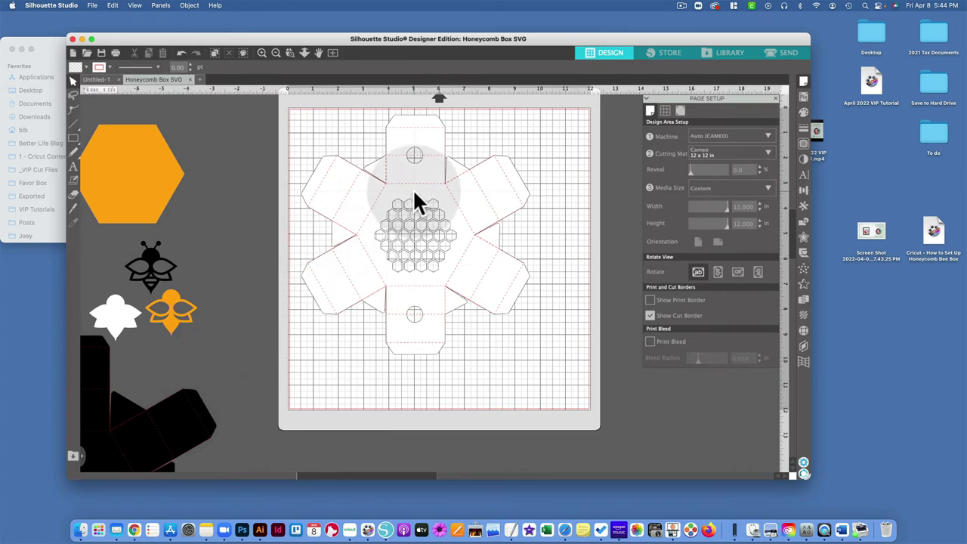
left_click_drag(421, 181, 408, 179)
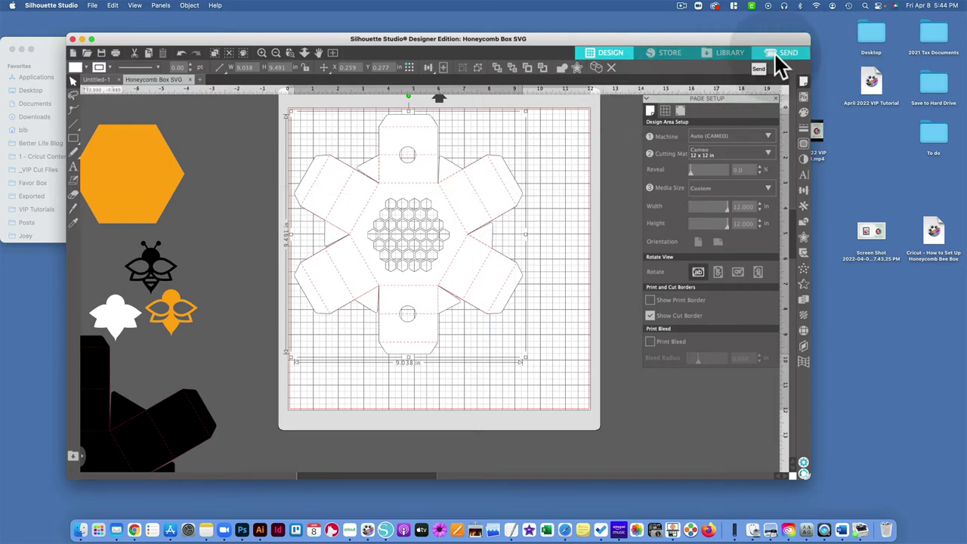
In Send's Line tab, include black RGB (1,1,1) and red RGB (238,36,36), excluding grey RGB (164,164,165)
left_click(774, 53)
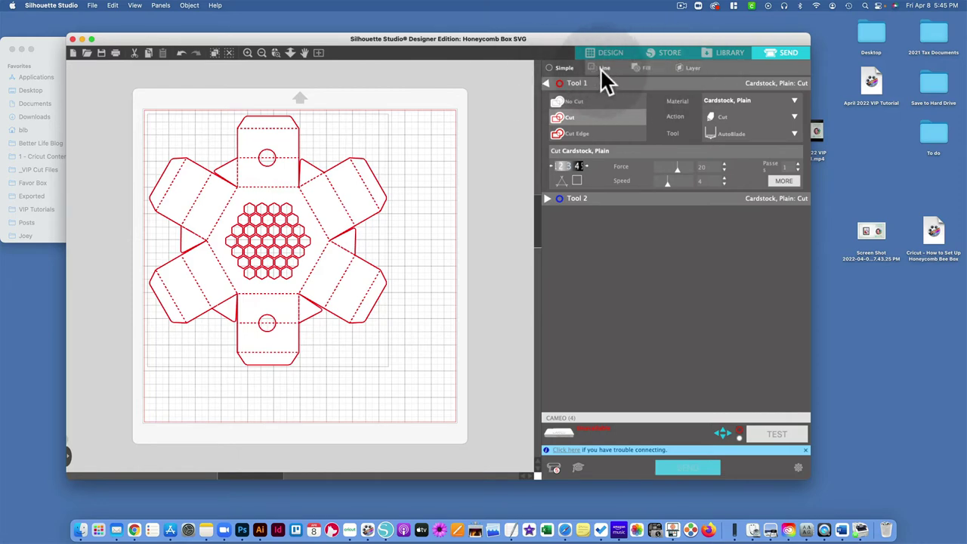
left_click(603, 69)
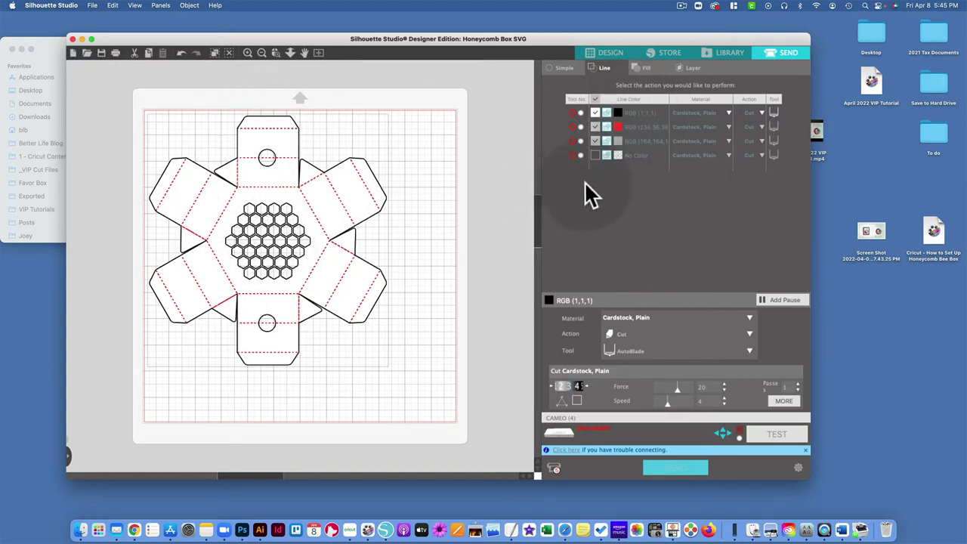
left_click(596, 112)
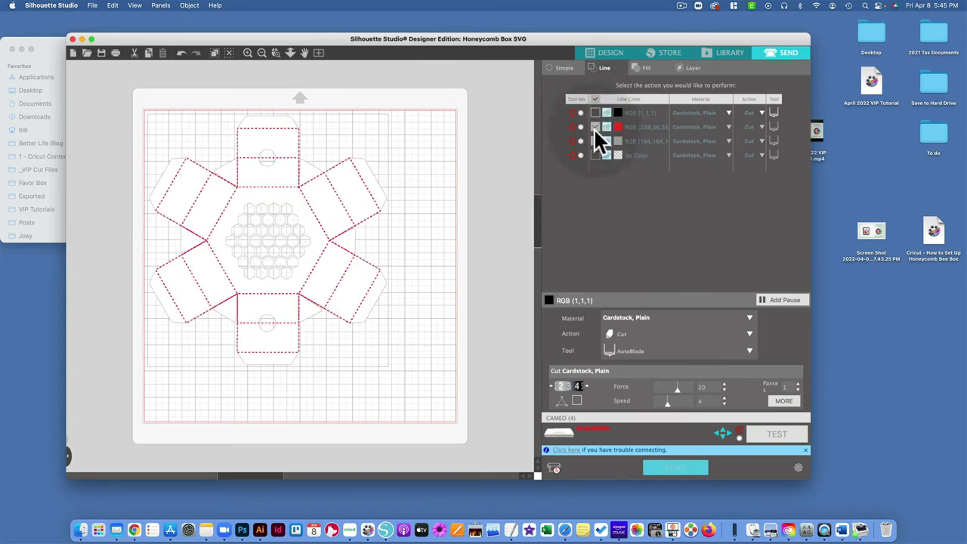
left_click(596, 127)
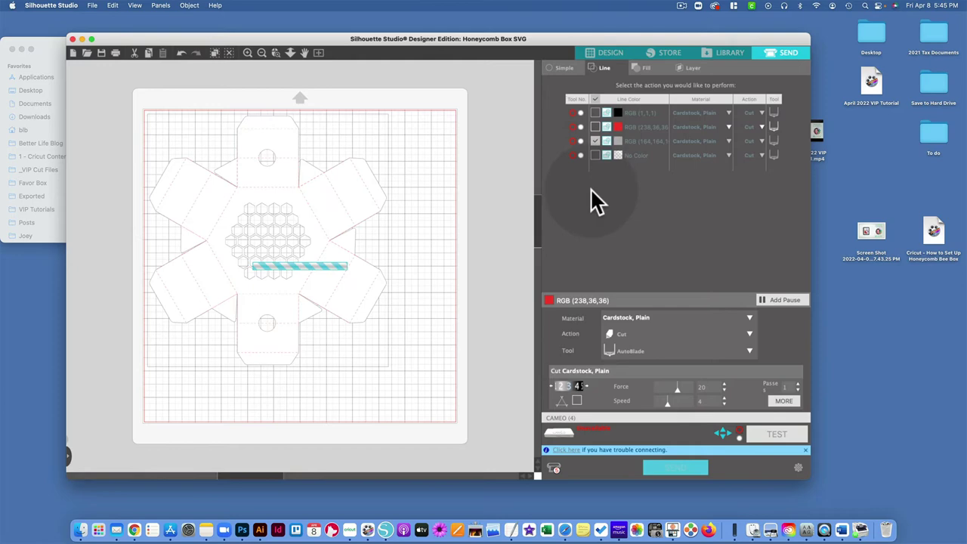
left_click(595, 141)
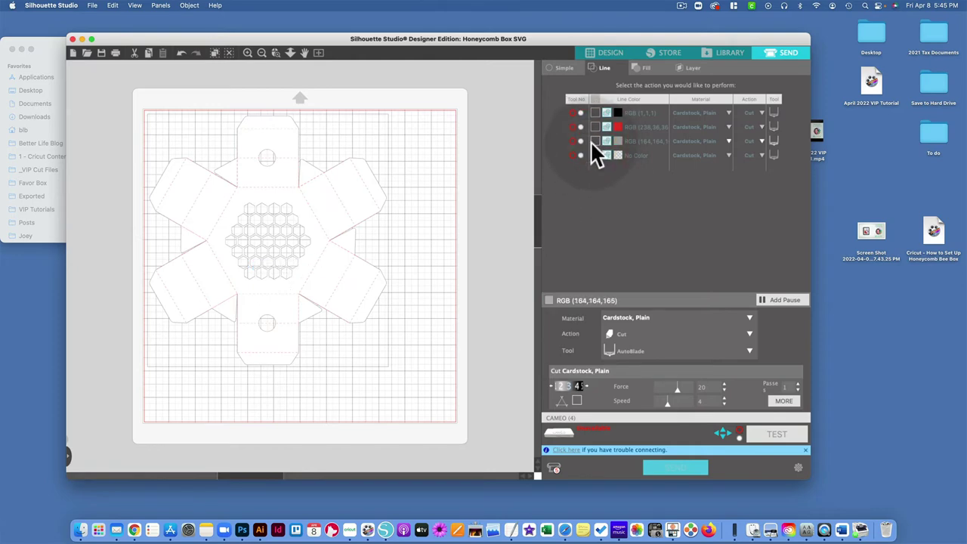
left_click(595, 140)
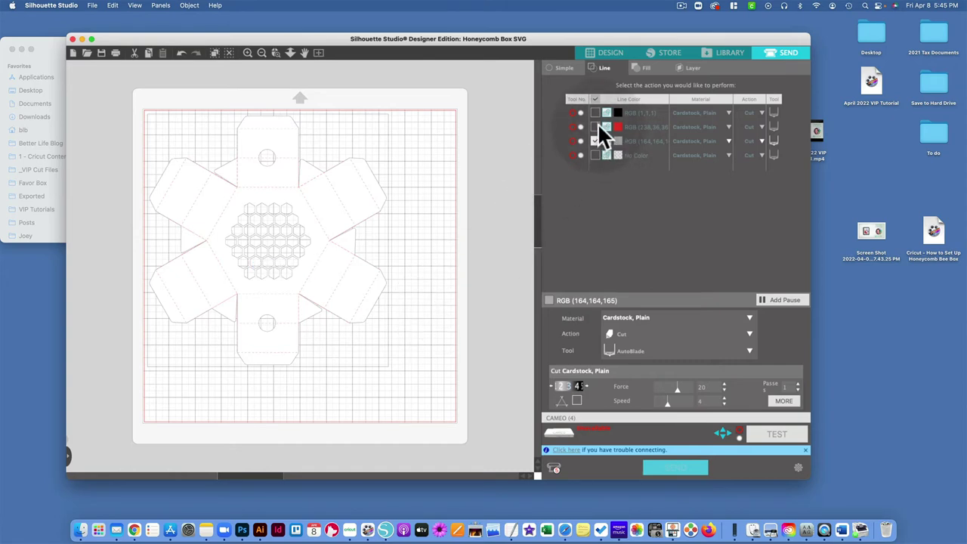
left_click(595, 141)
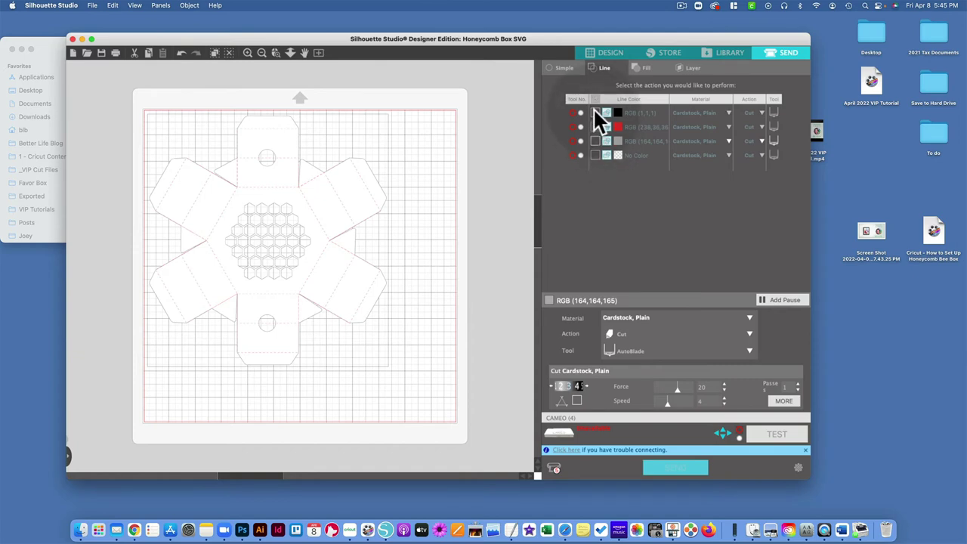
left_click(595, 112)
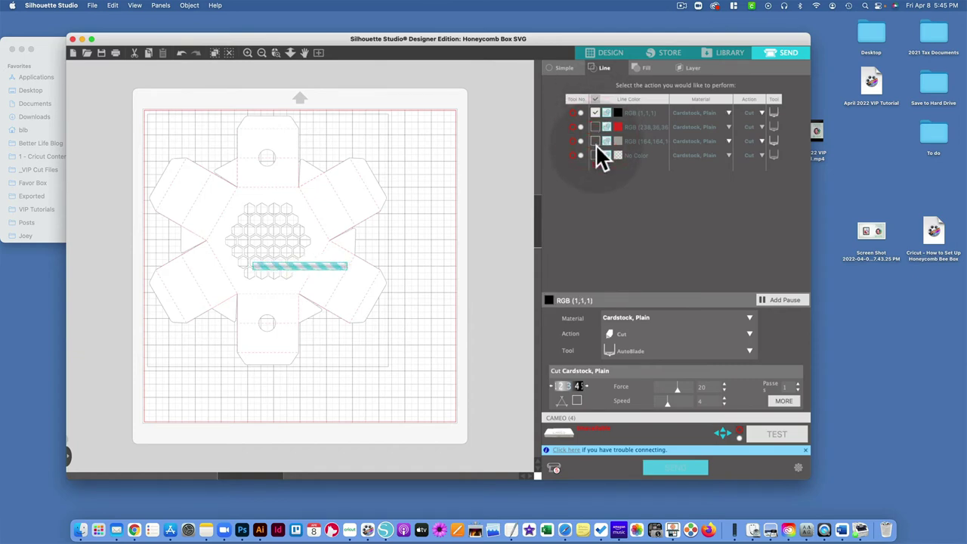
left_click(593, 127)
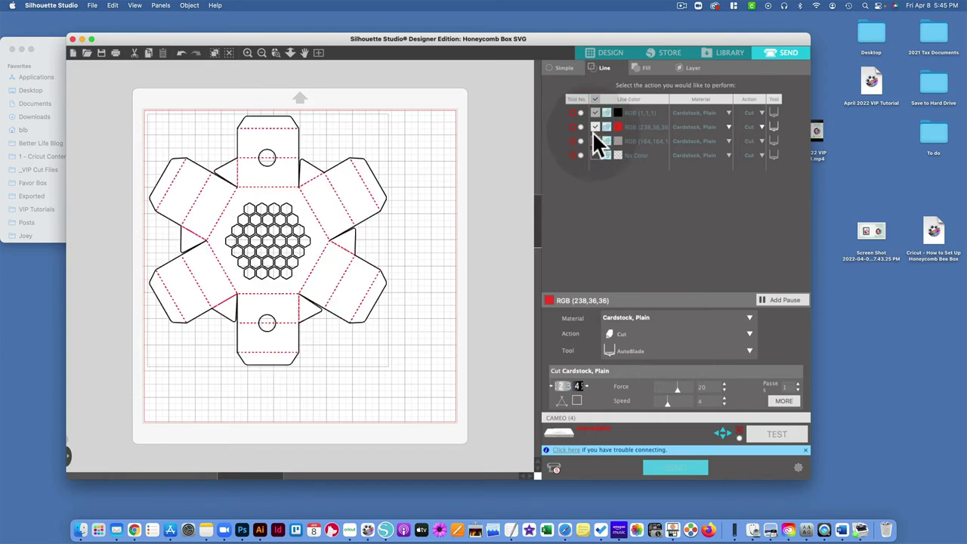
left_click(594, 140)
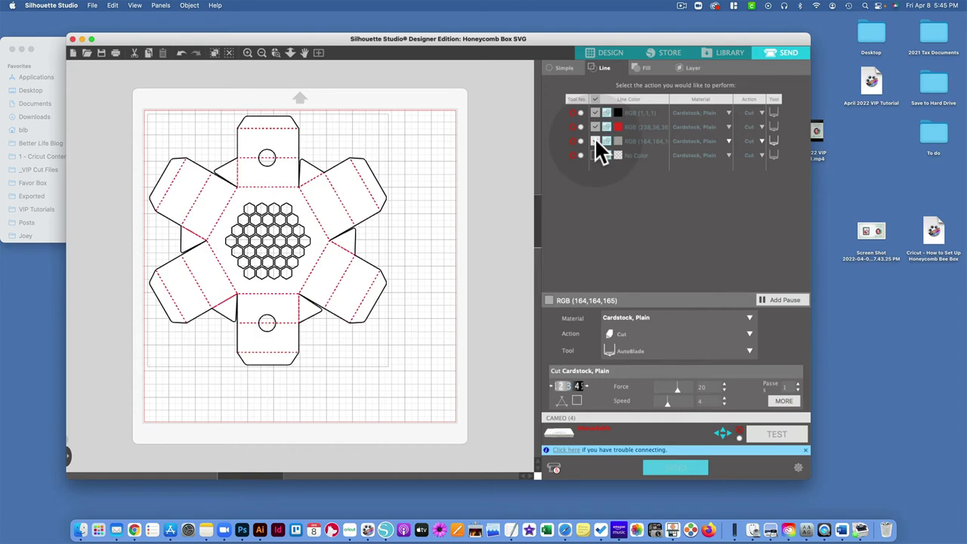
left_click(595, 140)
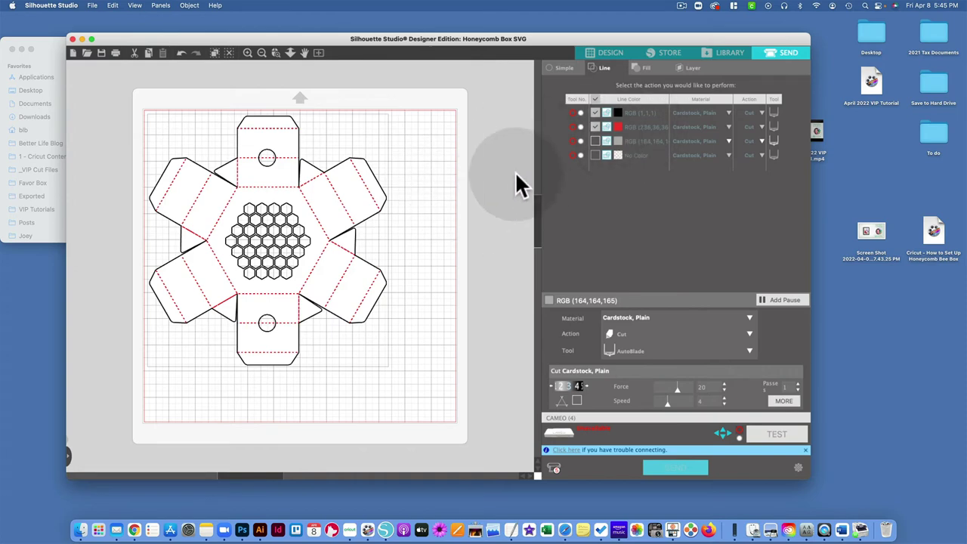
Change the red RGB (238,36,36) row's action from Cut to Score
left_click(635, 112)
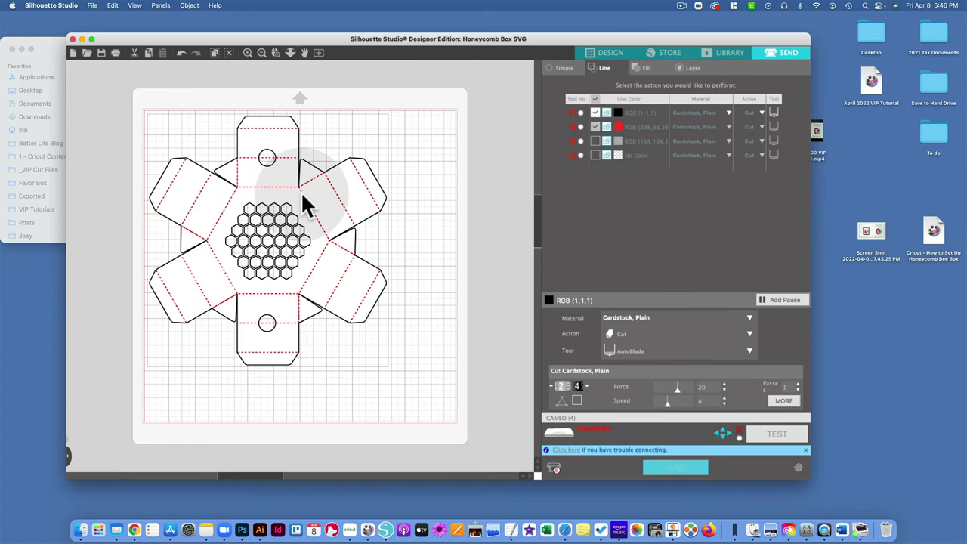
left_click(647, 131)
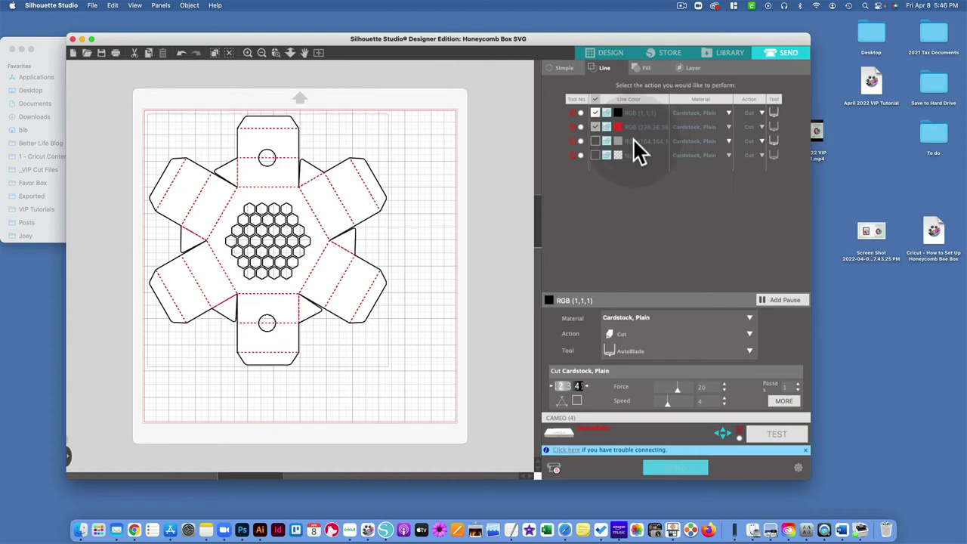
left_click(761, 125)
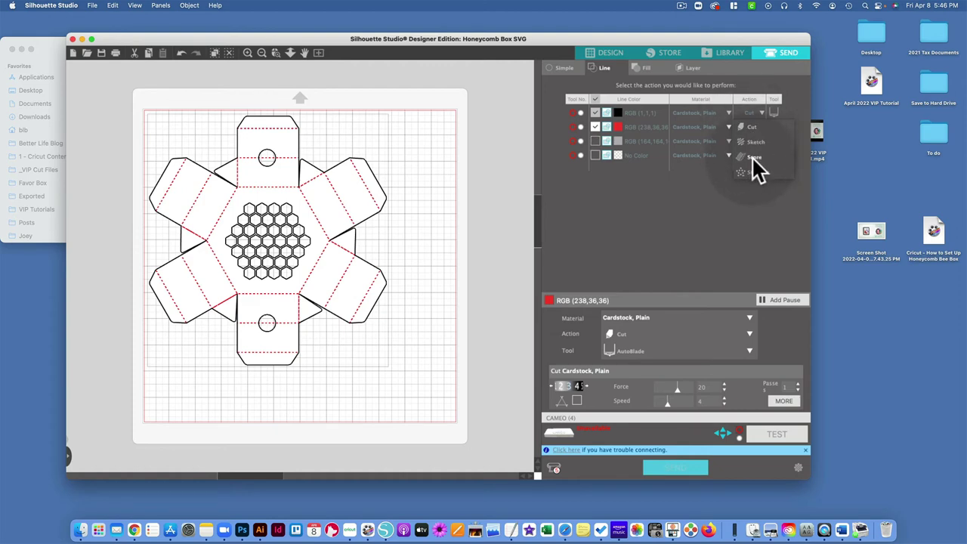
left_click(754, 157)
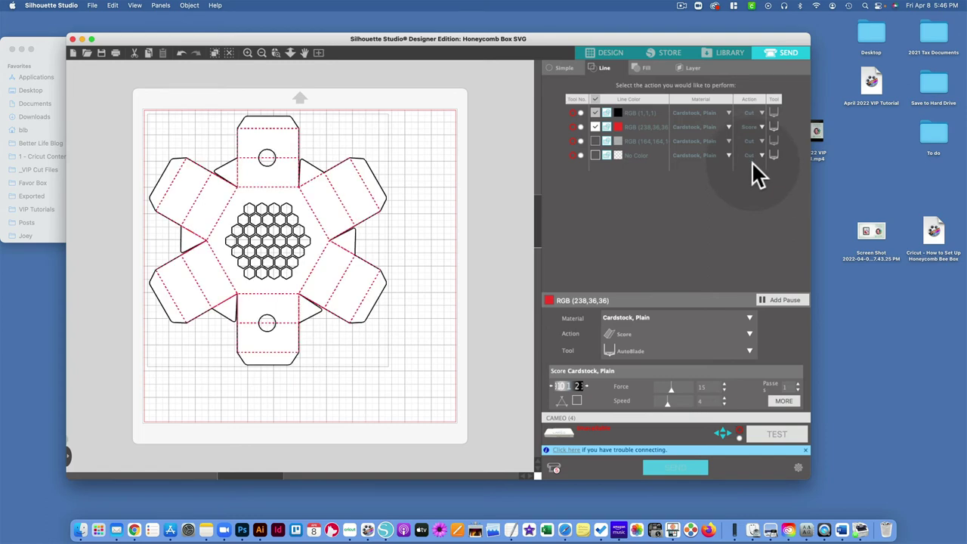
left_click(650, 126)
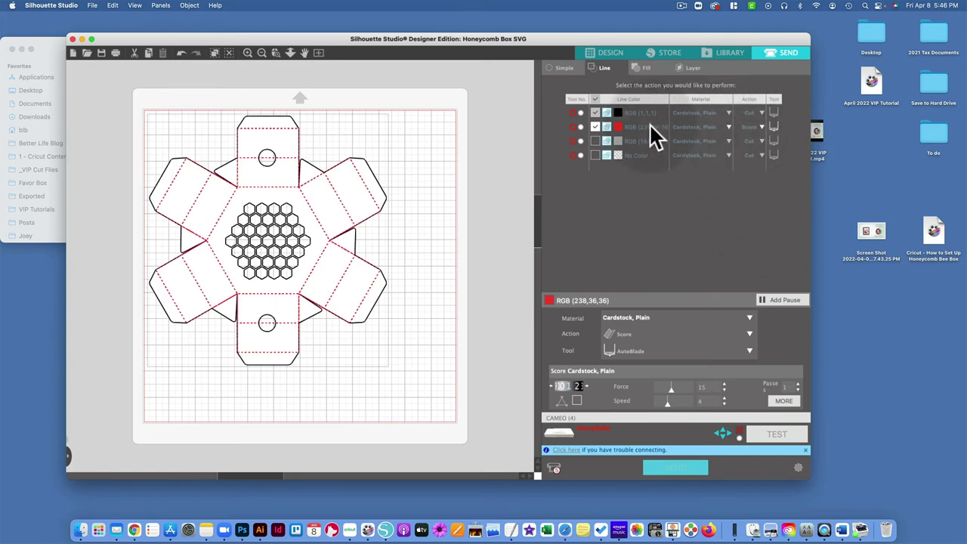
Drag the red lines' Score Cardstock force down from 15 to 1
left_click(668, 126)
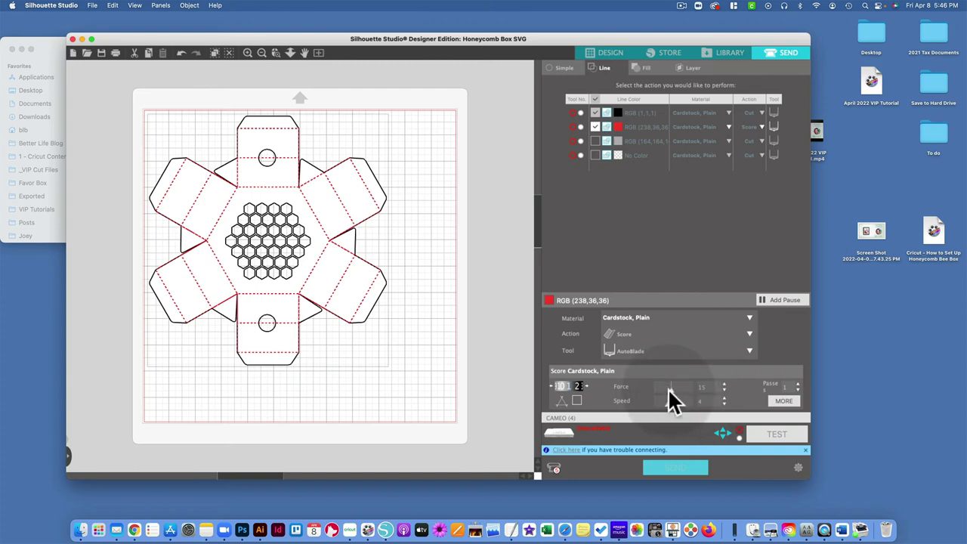
left_click_drag(671, 388, 642, 394)
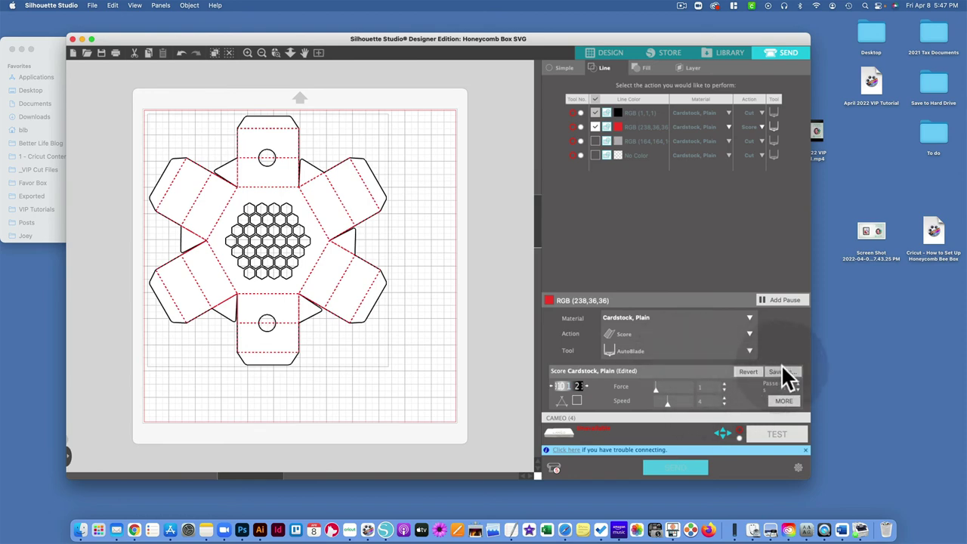
left_click(724, 246)
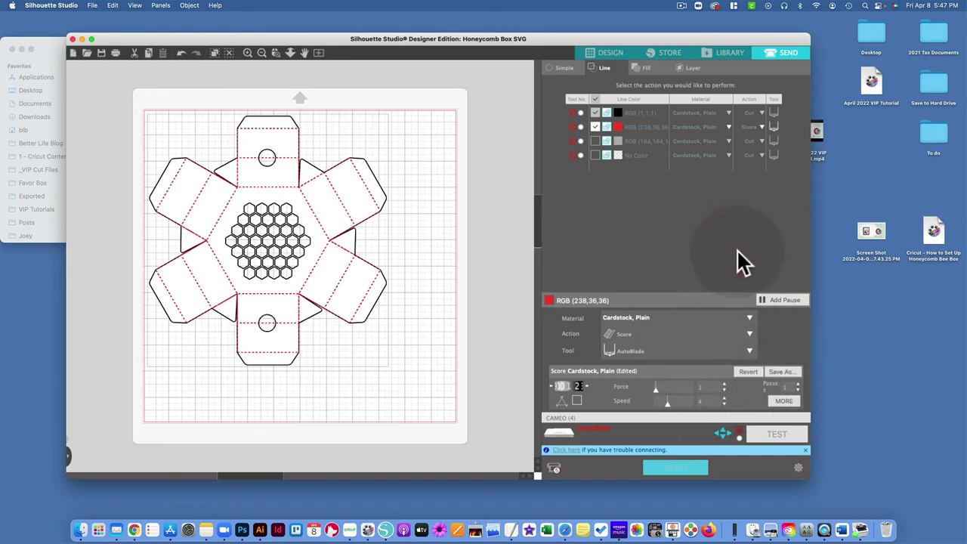